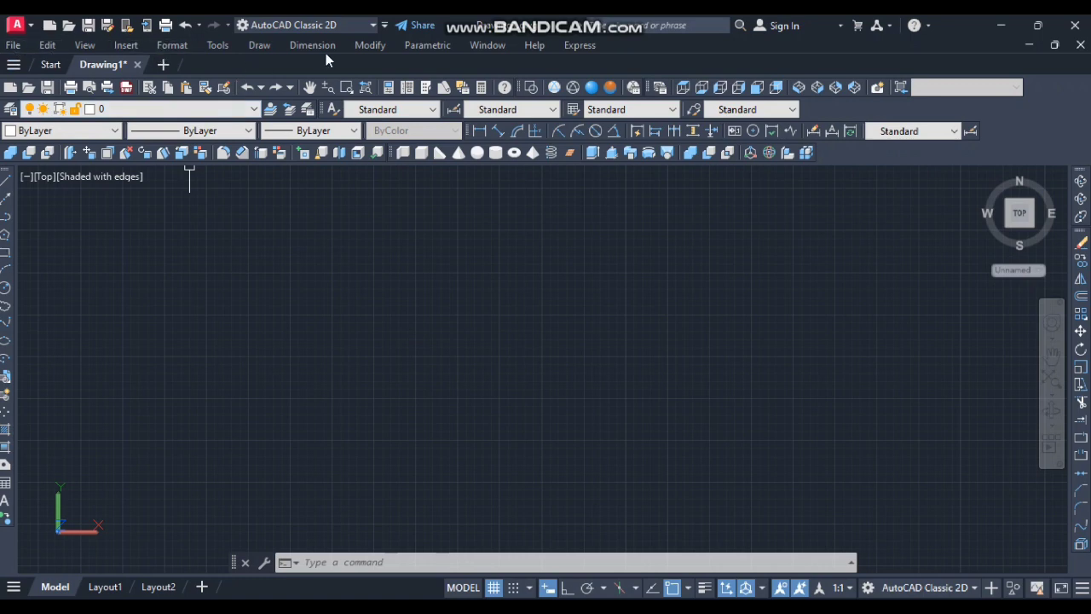
pyautogui.click(179, 44)
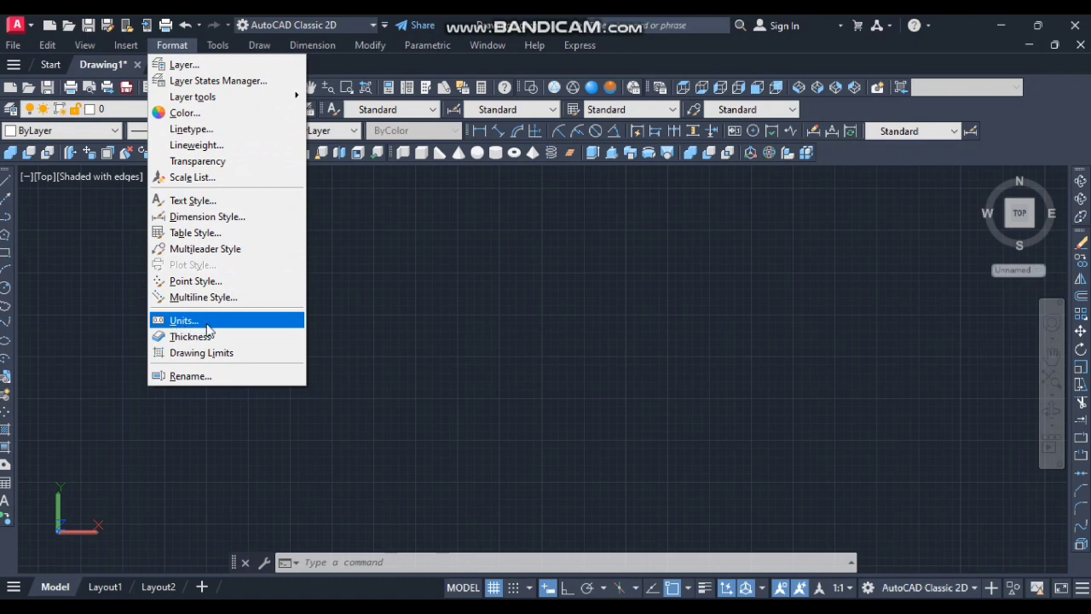
pyautogui.click(184, 320)
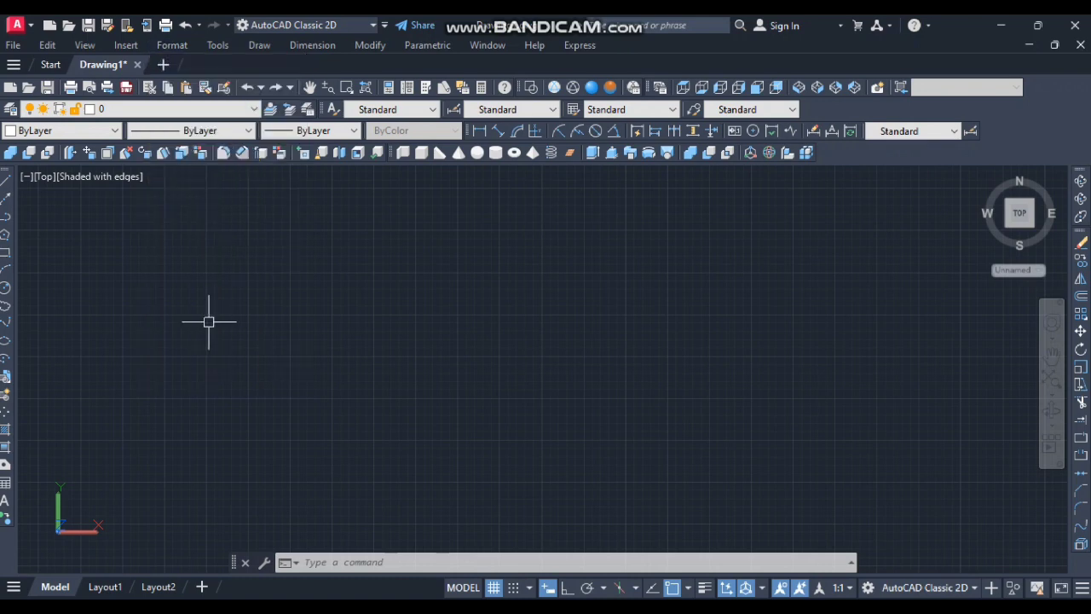
pyautogui.click(365, 368)
pyautogui.press('Escape')
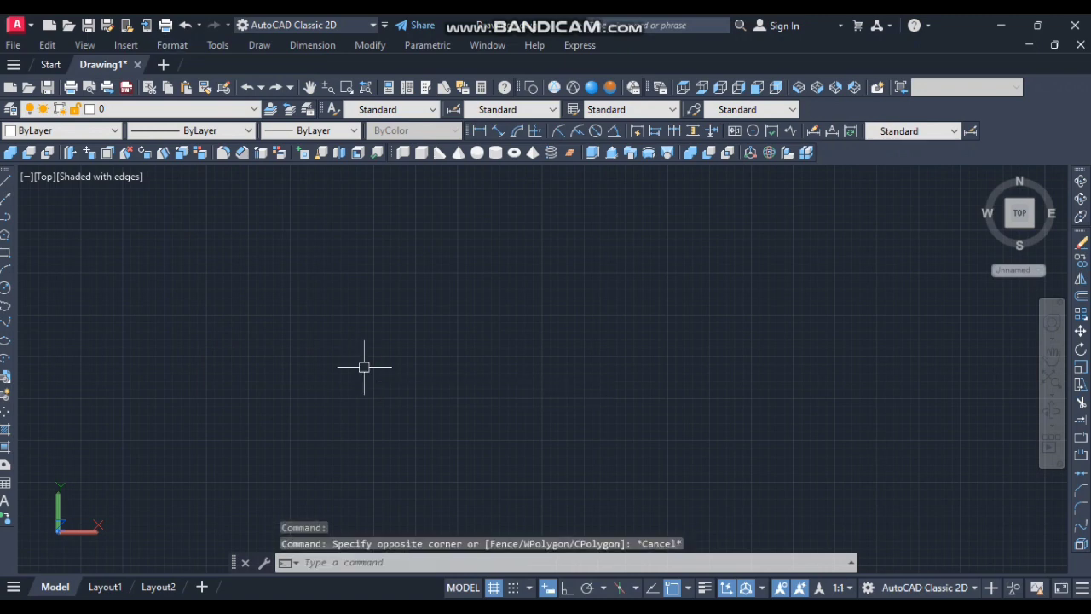
# - In the drawing units, use Architectural length with 0'-0" precision and Decimal Degrees for the angle type
pyautogui.write('UN')
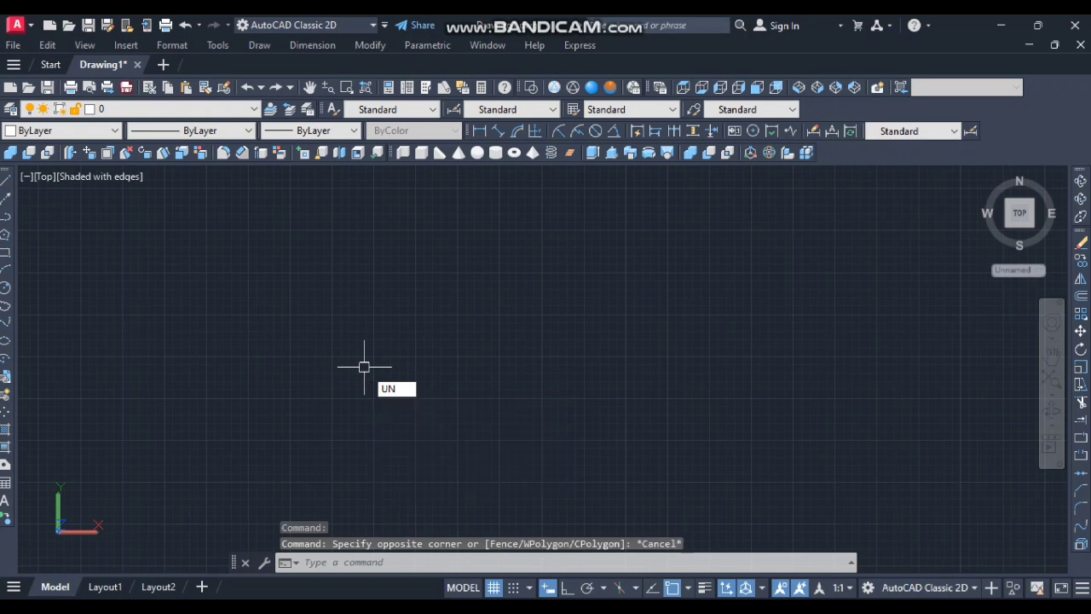
pyautogui.press('Return')
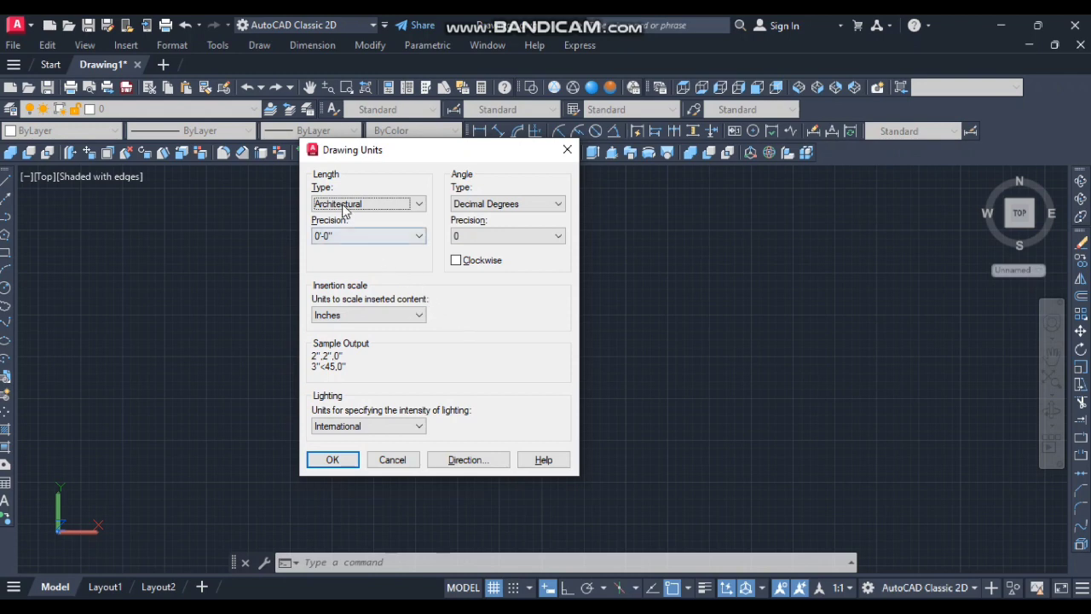
pyautogui.click(418, 204)
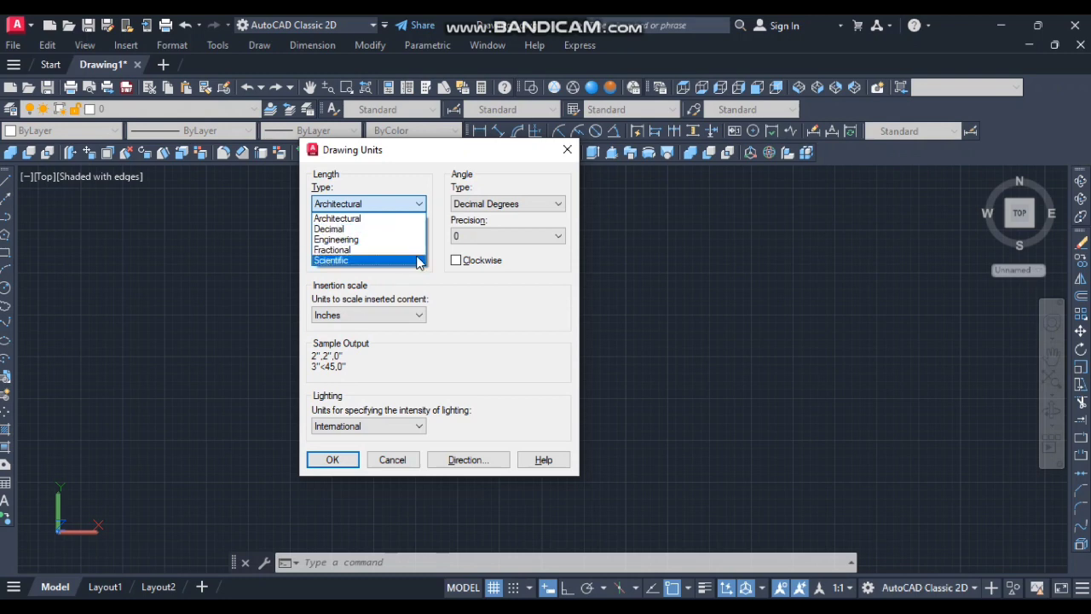
pyautogui.click(463, 299)
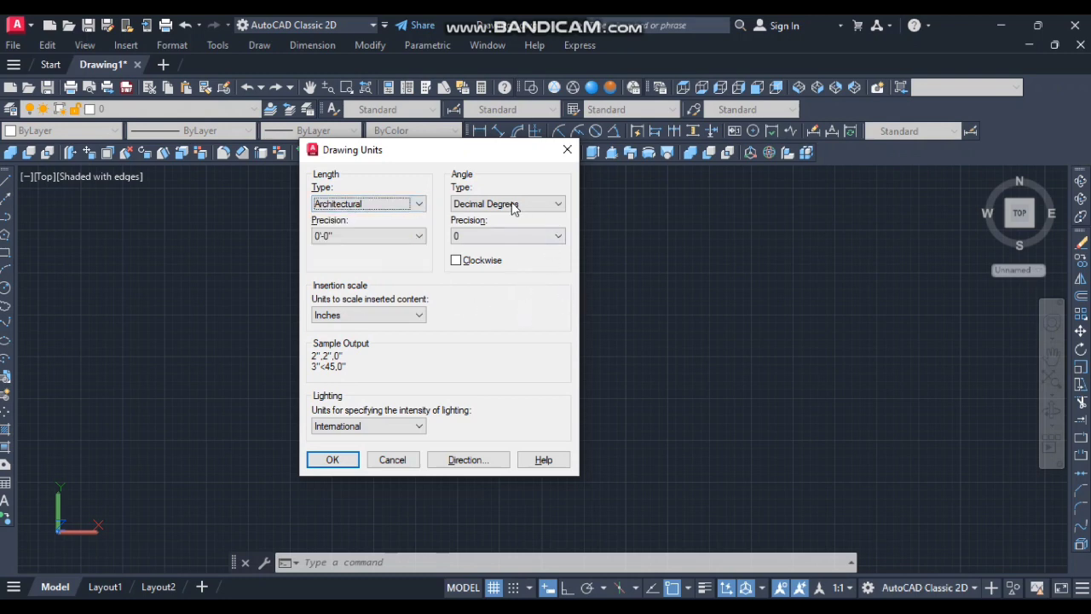
pyautogui.click(559, 206)
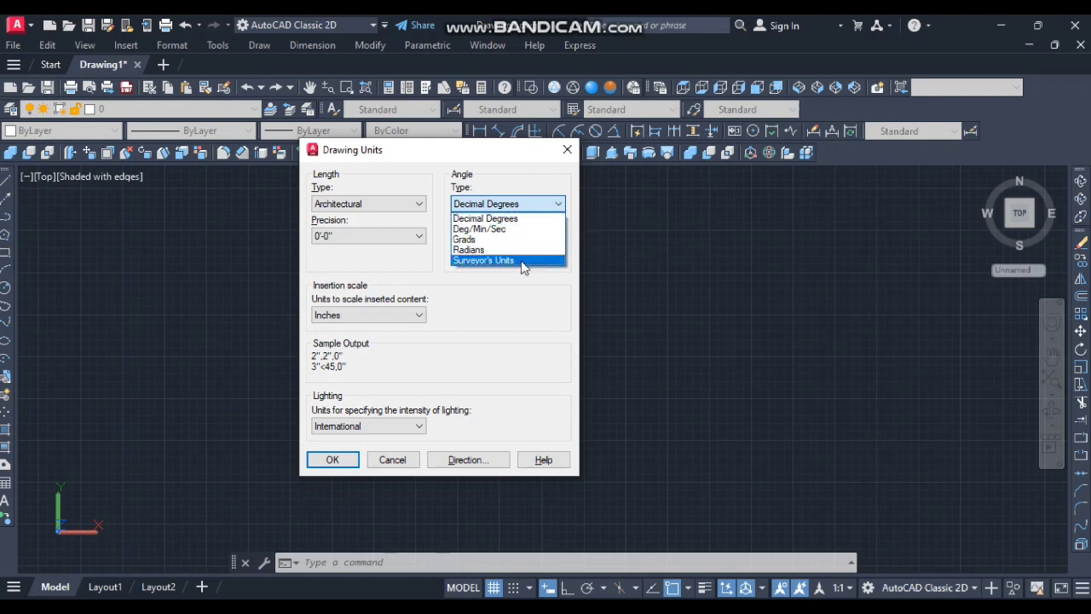
pyautogui.click(513, 218)
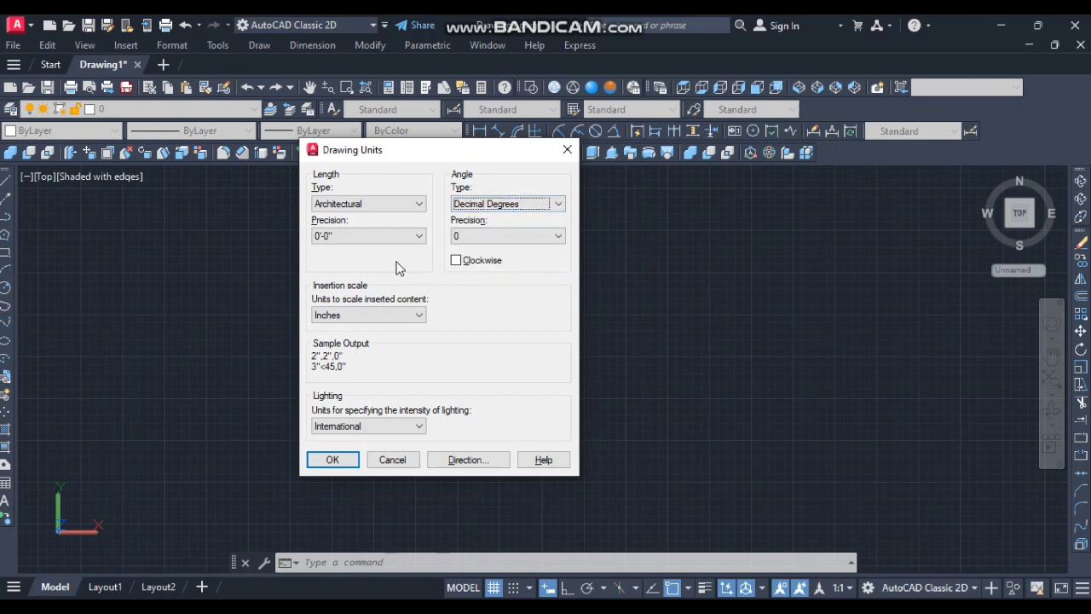
pyautogui.click(419, 237)
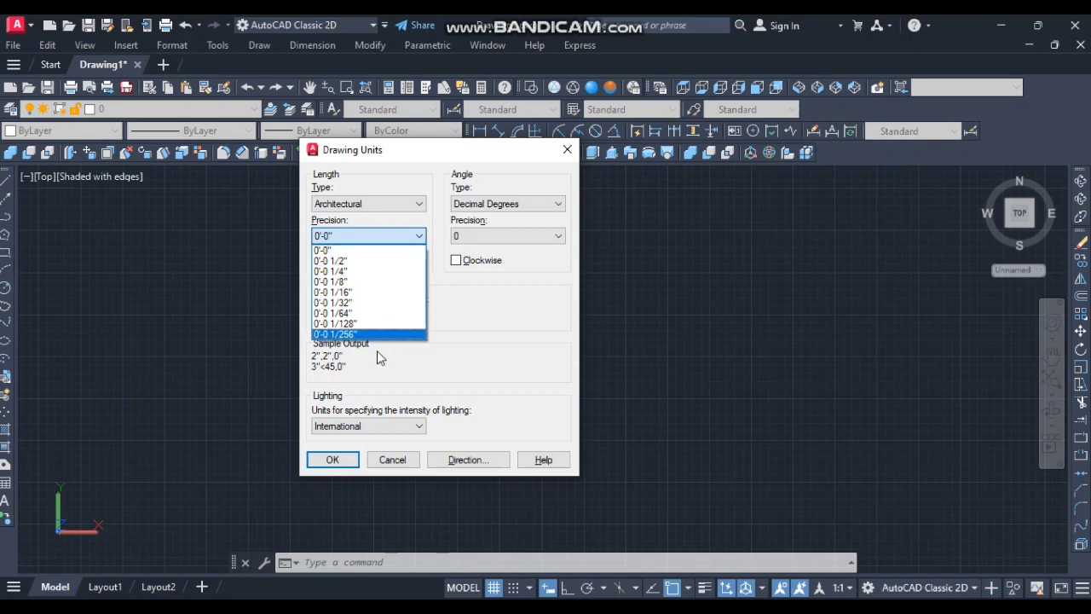
pyautogui.click(399, 249)
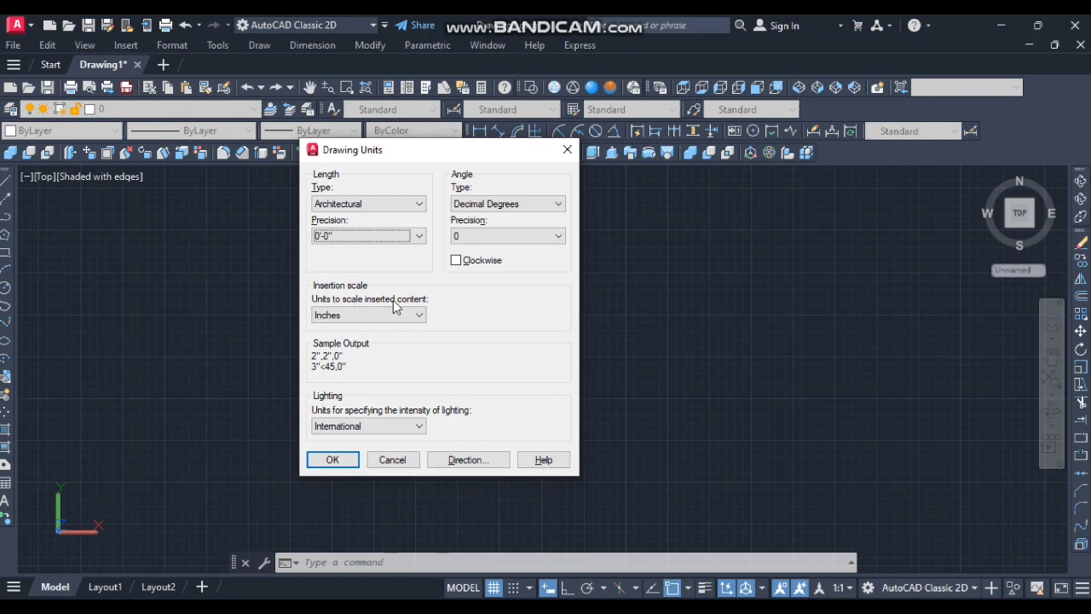
# - Set the insertion scale to Inches and the lighting units to International, and accept the drawing units
pyautogui.click(417, 315)
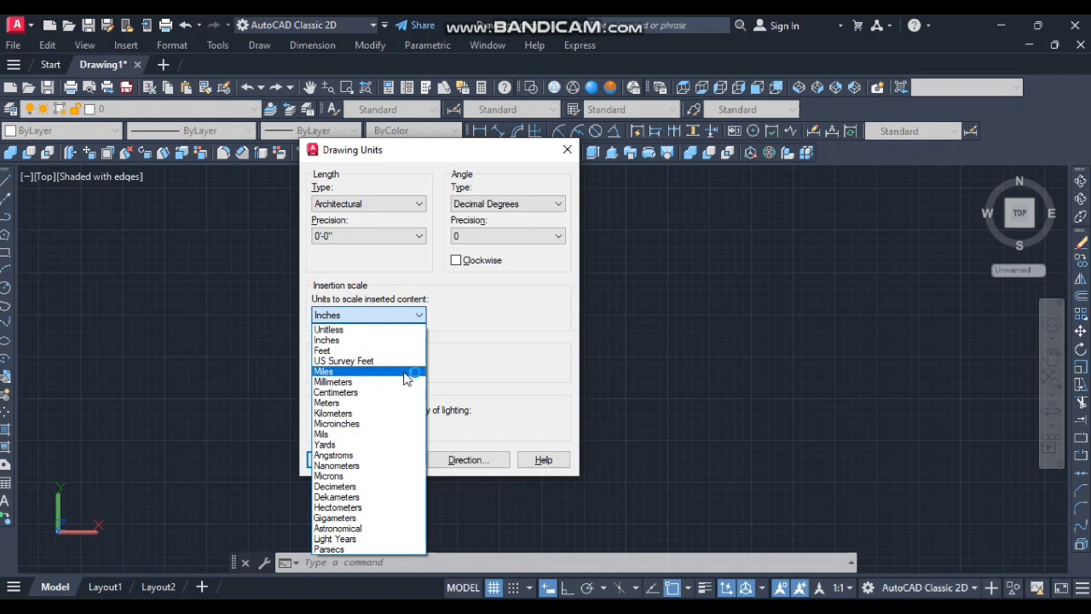
pyautogui.click(378, 340)
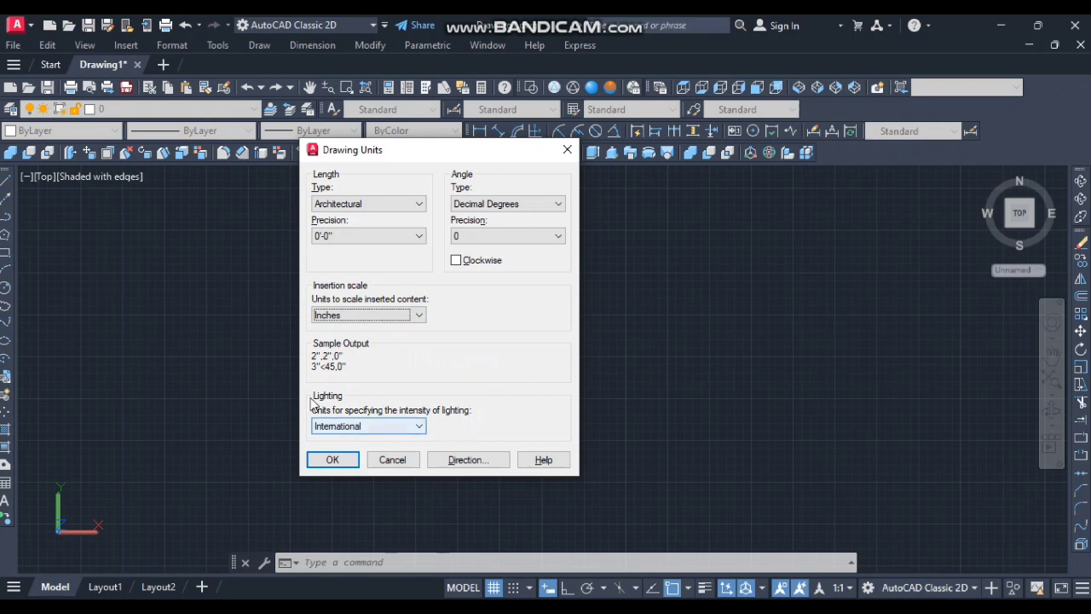
pyautogui.click(421, 426)
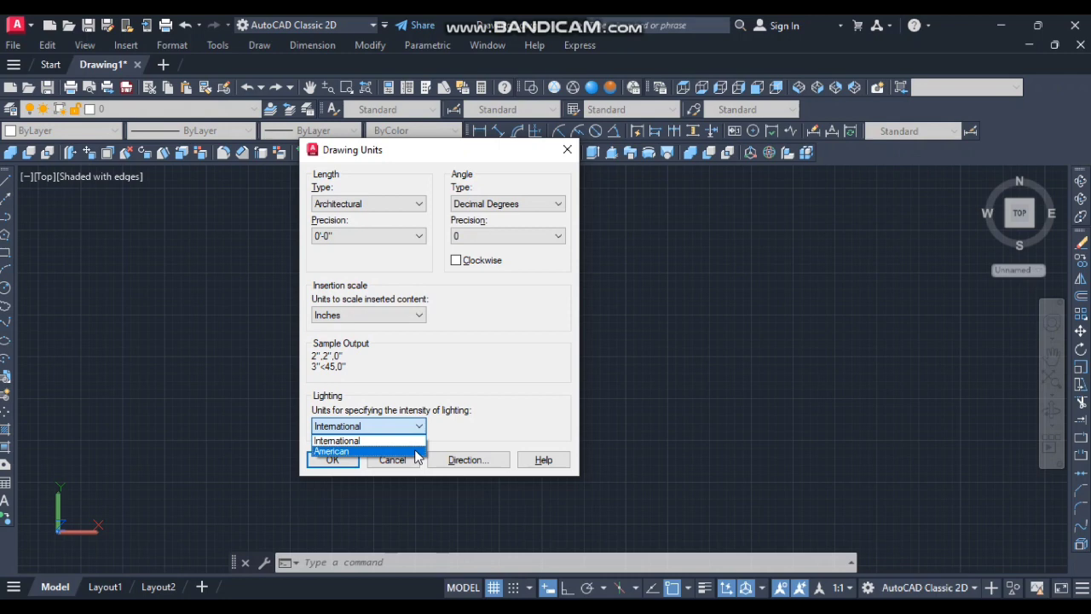
pyautogui.click(407, 442)
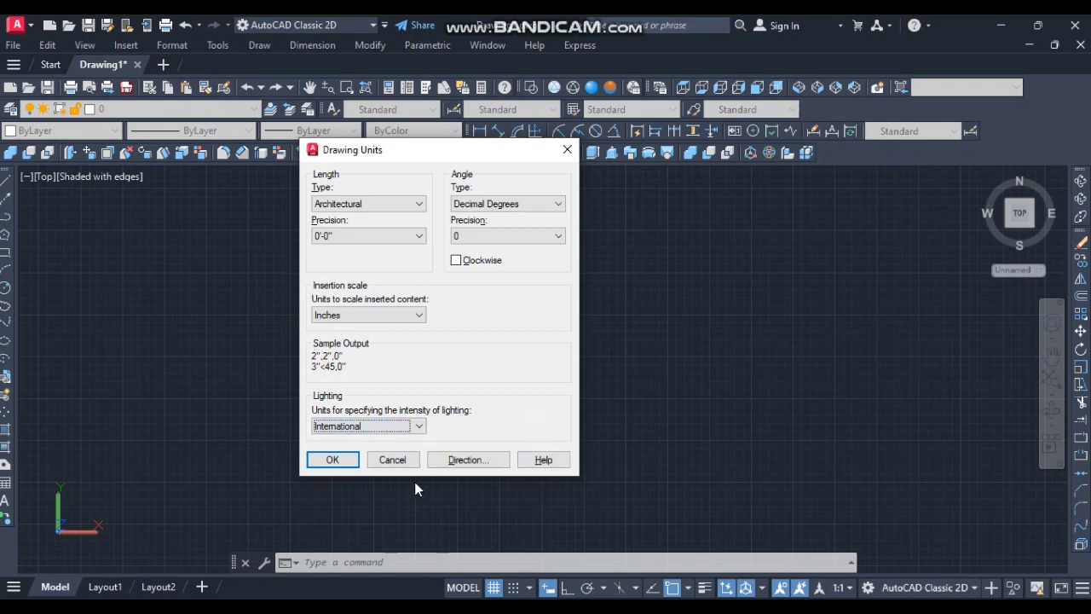
pyautogui.click(343, 463)
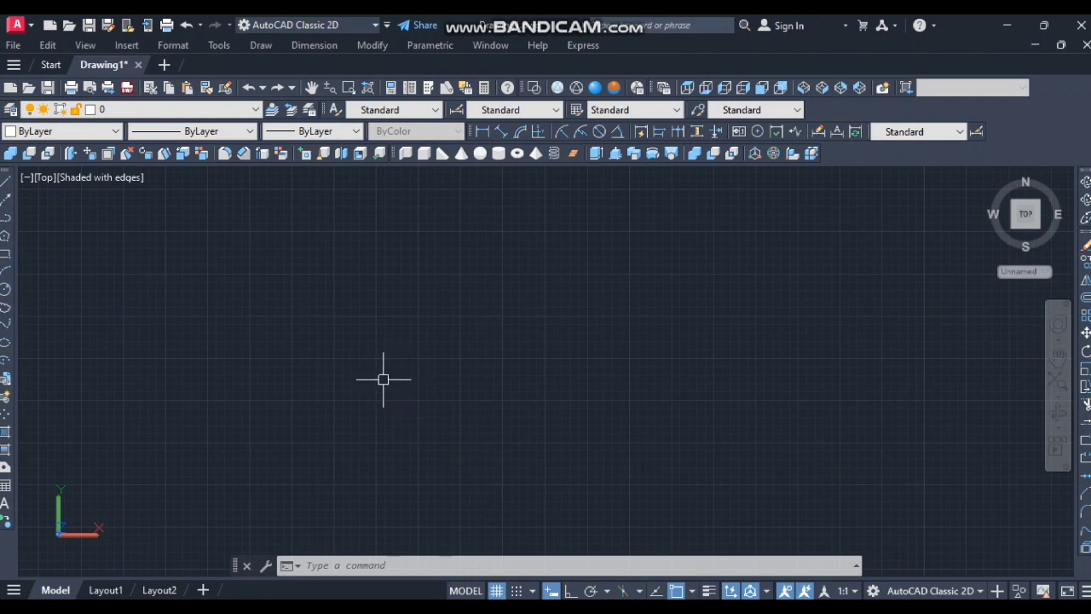
pyautogui.click(161, 49)
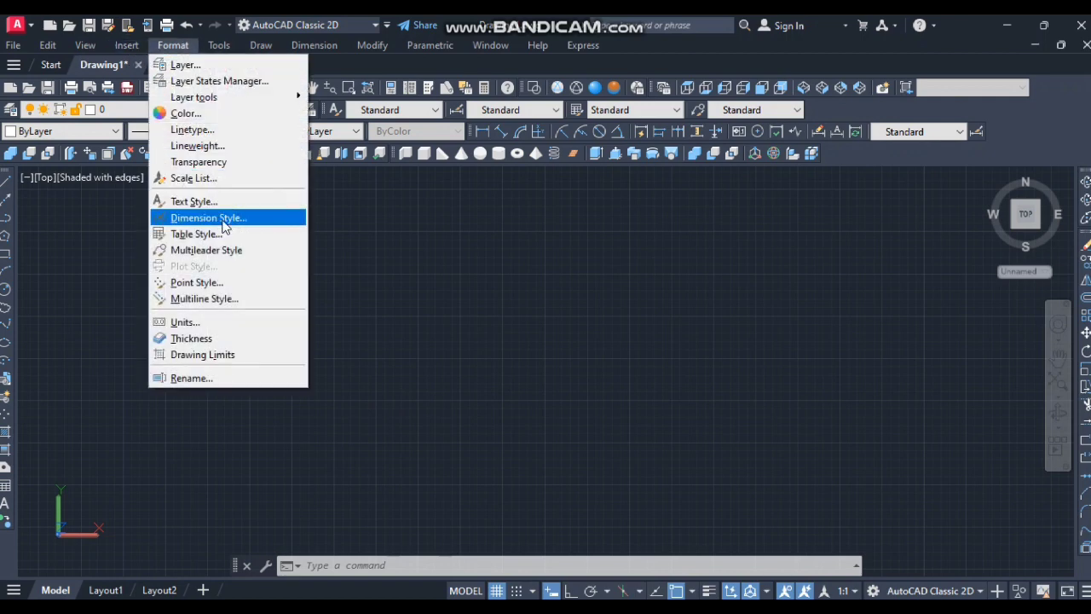
pyautogui.click(435, 369)
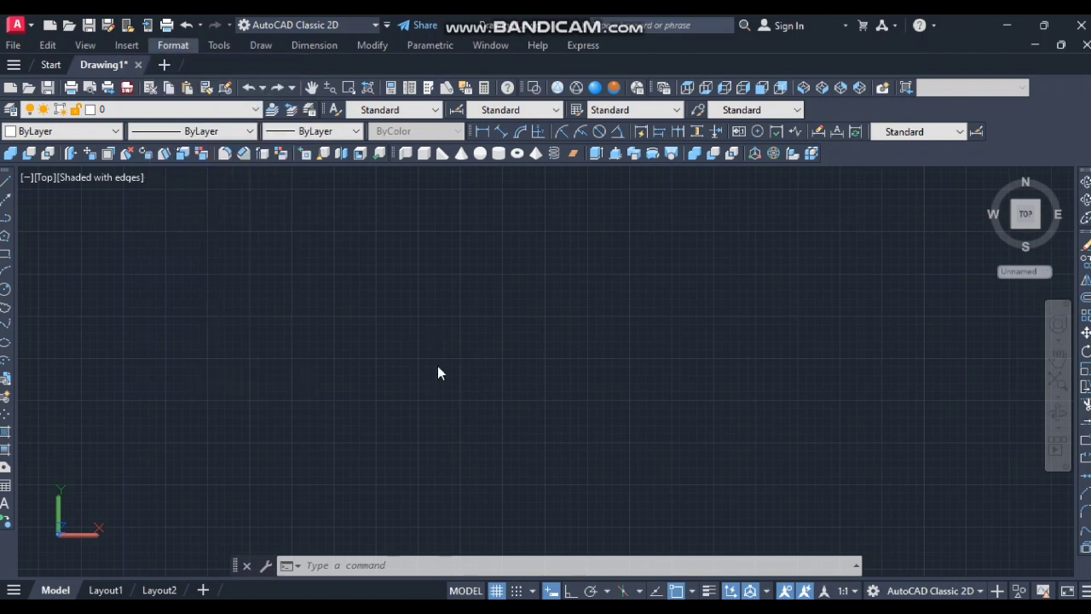
pyautogui.click(437, 370)
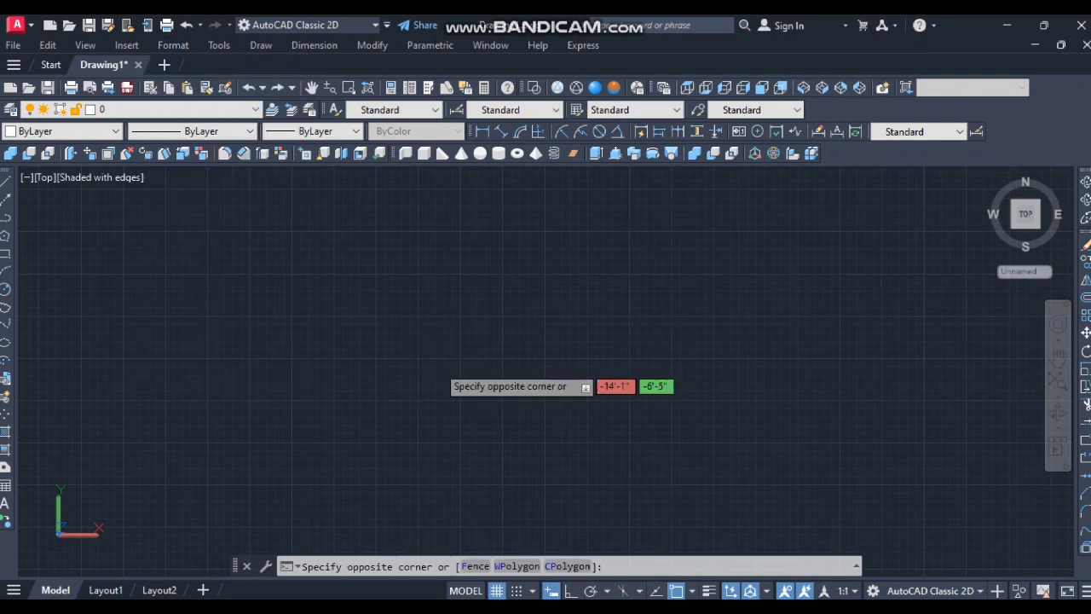
pyautogui.press('Escape')
# - Modify the Standard dimension style so its primary linear units are Architectural with 0'-0" precision
pyautogui.write('D')
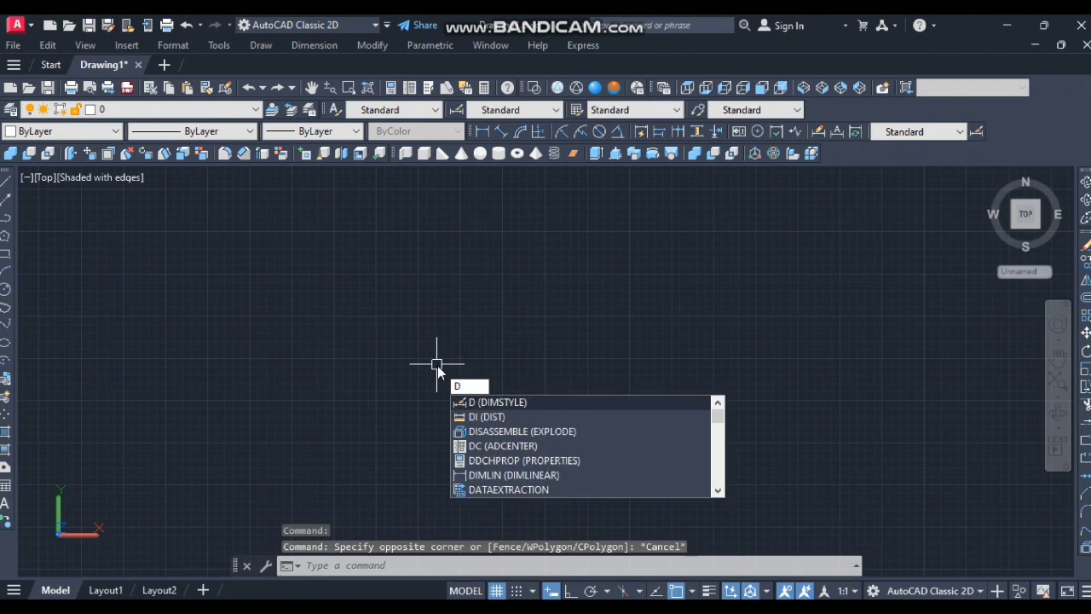
pyautogui.press('Return')
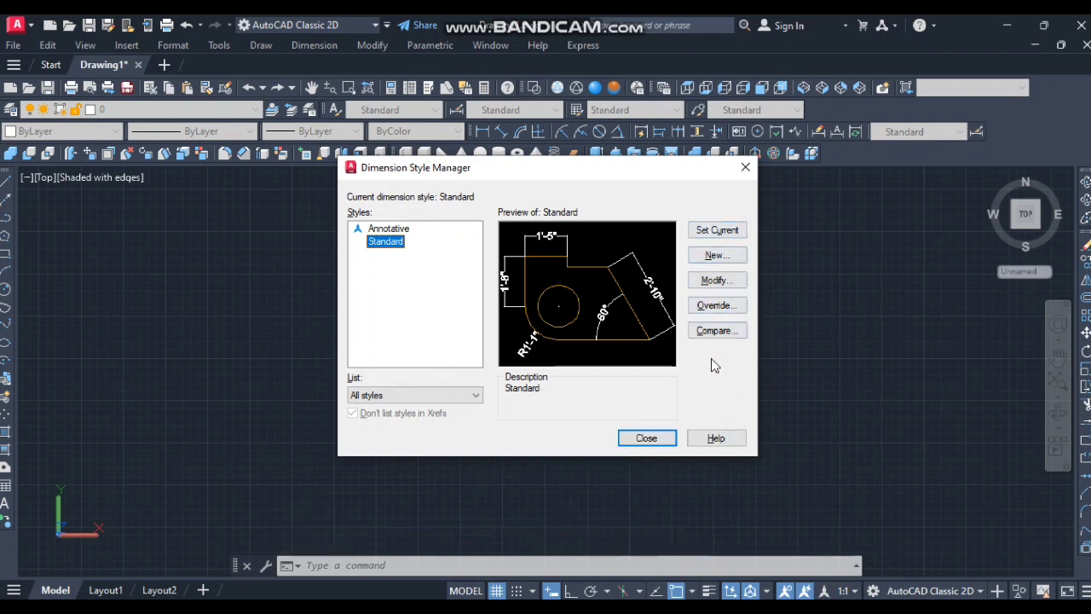
pyautogui.click(716, 281)
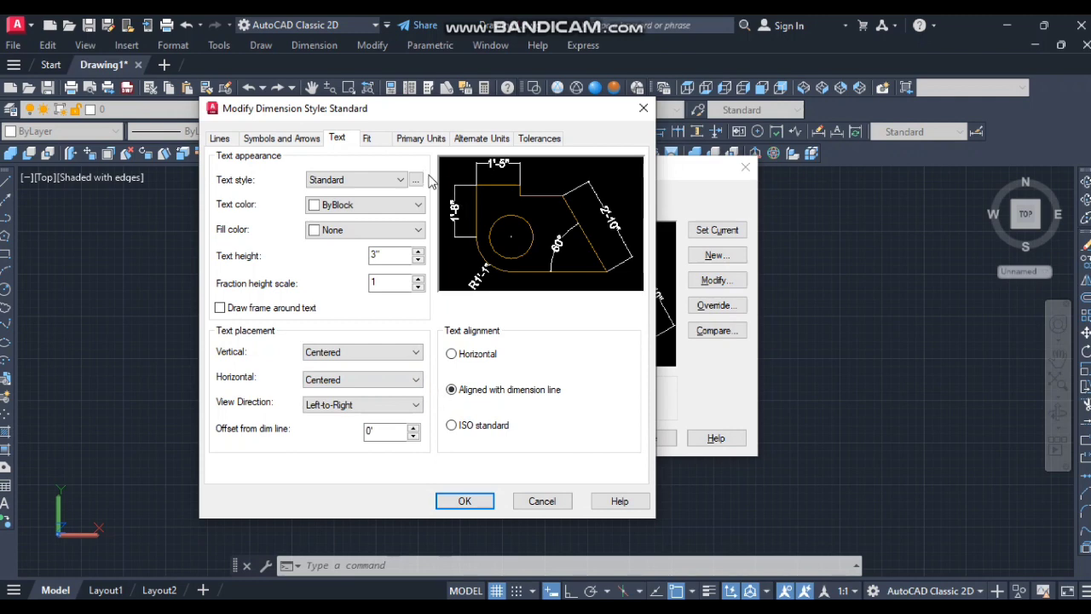
pyautogui.click(418, 139)
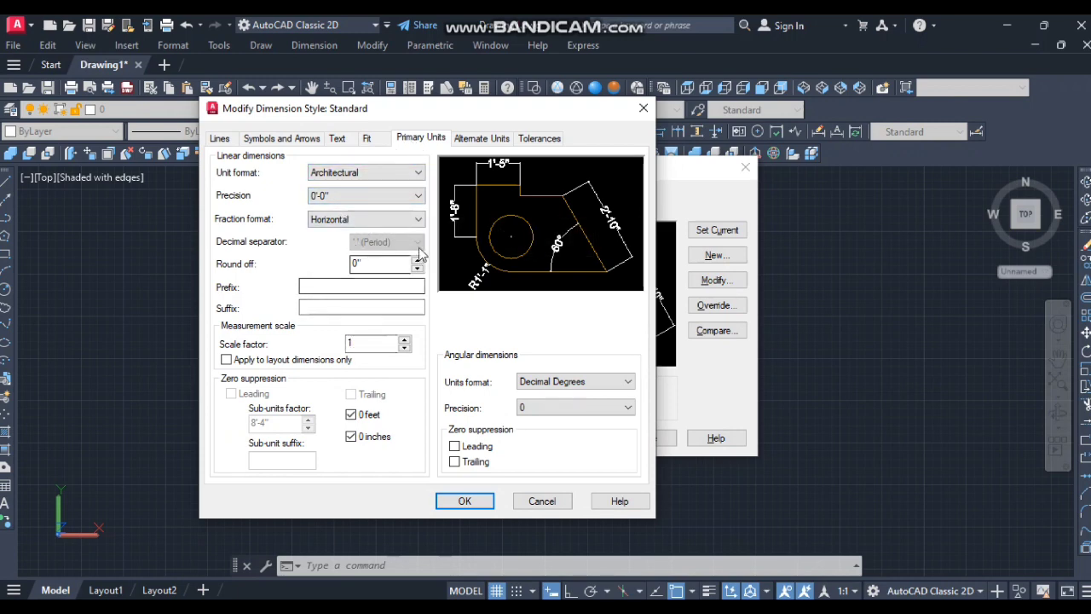
pyautogui.click(418, 174)
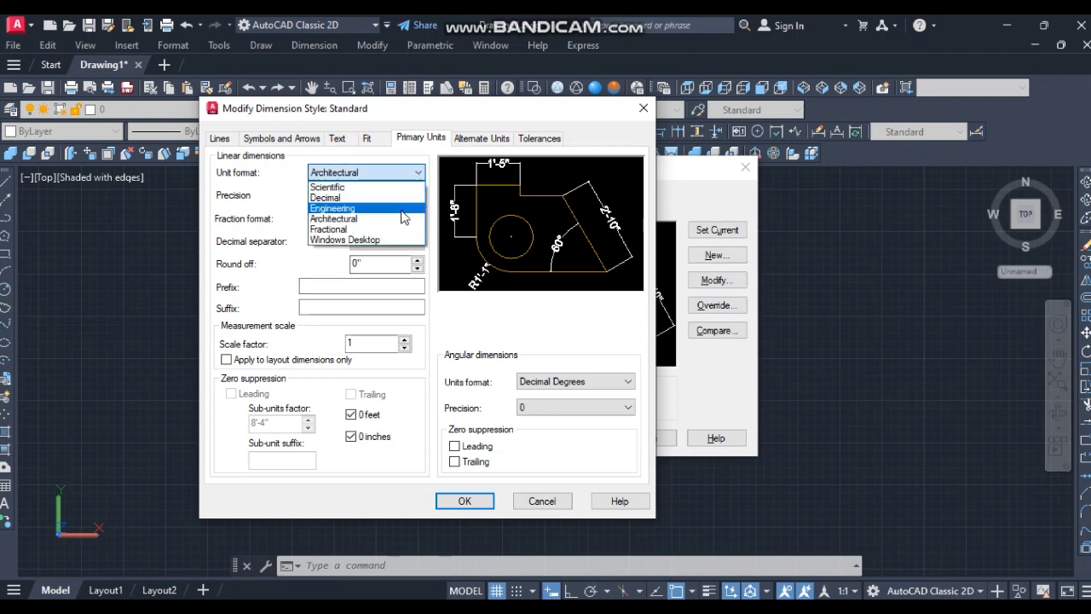
pyautogui.click(402, 219)
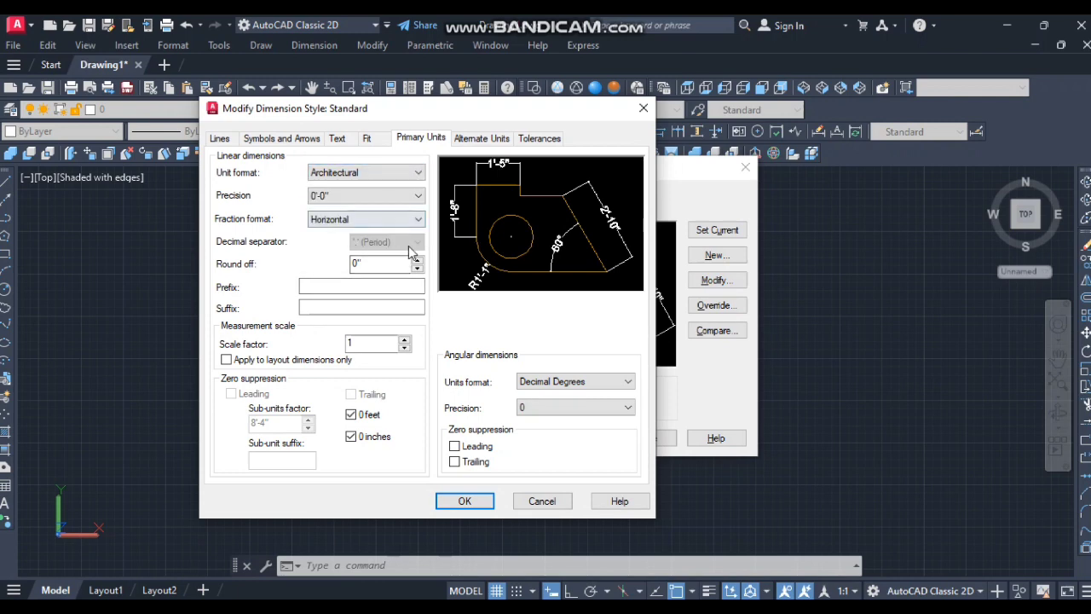
pyautogui.click(418, 197)
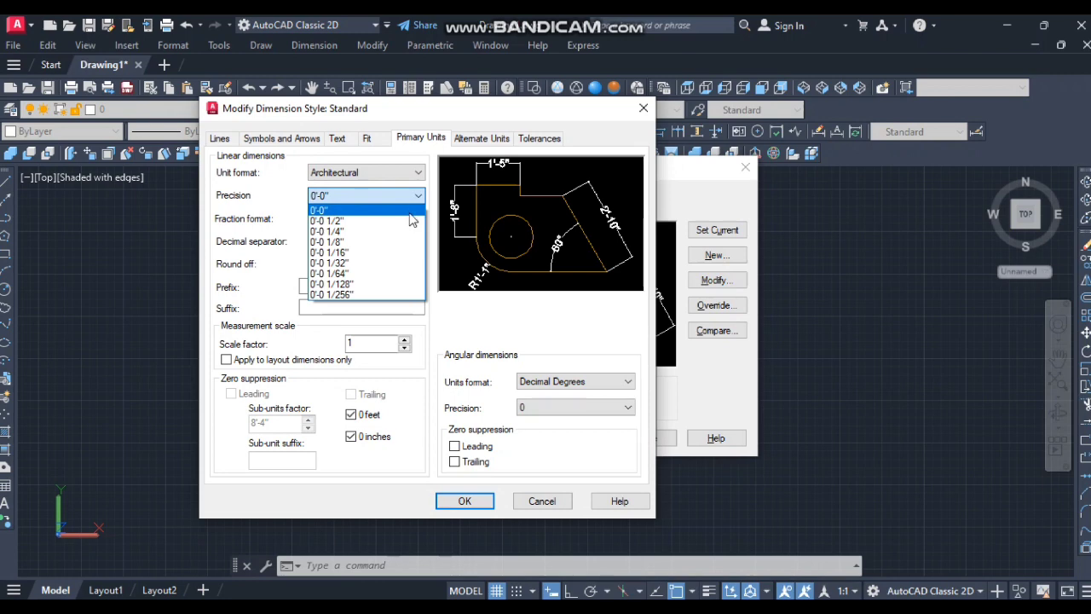
pyautogui.click(409, 211)
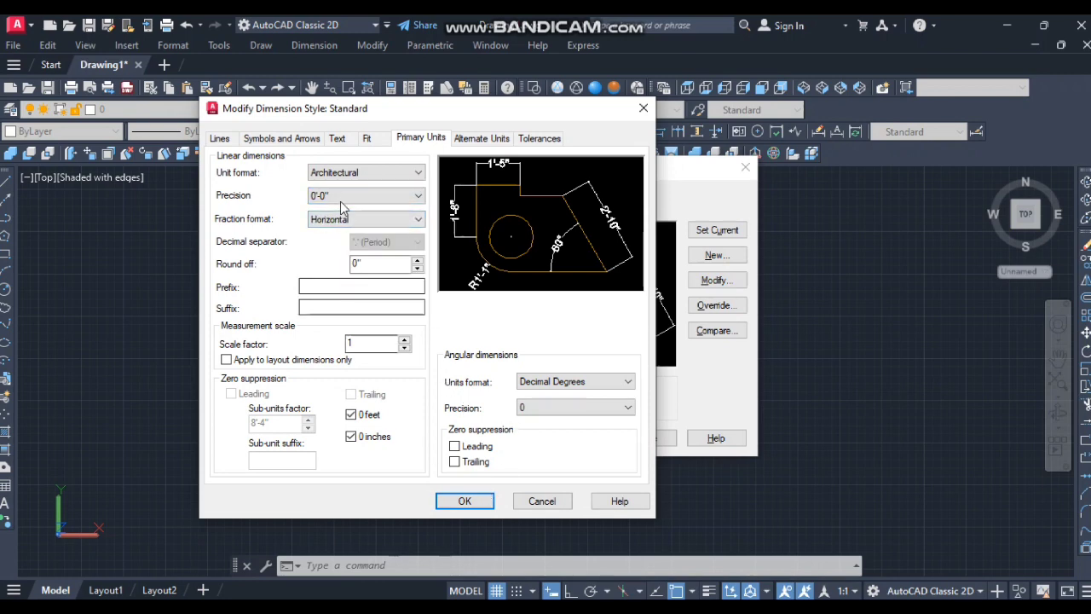
# - Review the text settings of the Standard dimension style, accept them, and make the style current
pyautogui.click(343, 139)
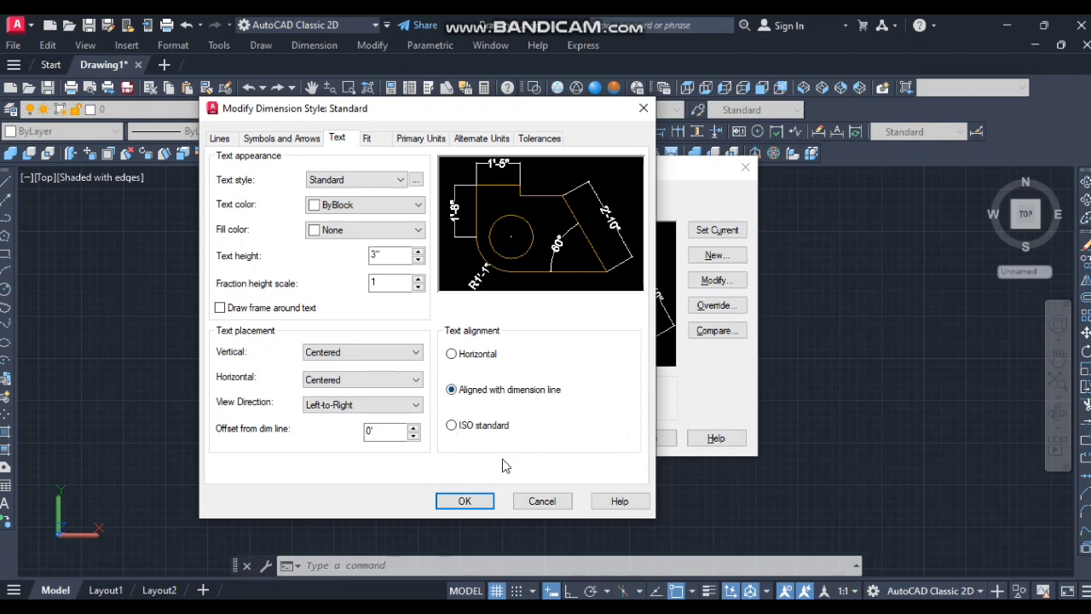
pyautogui.click(472, 502)
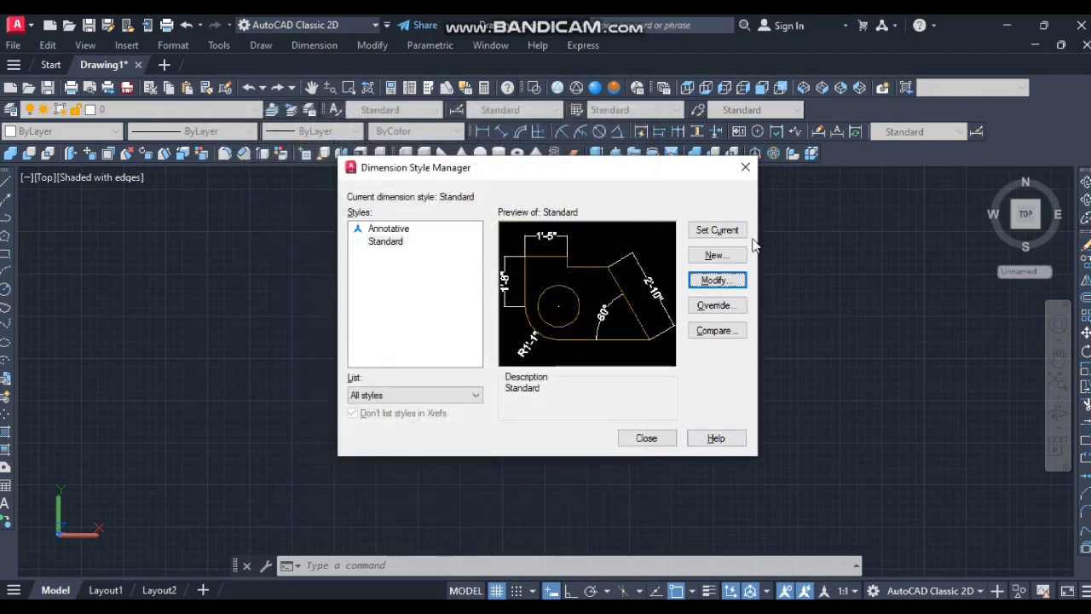
pyautogui.click(739, 235)
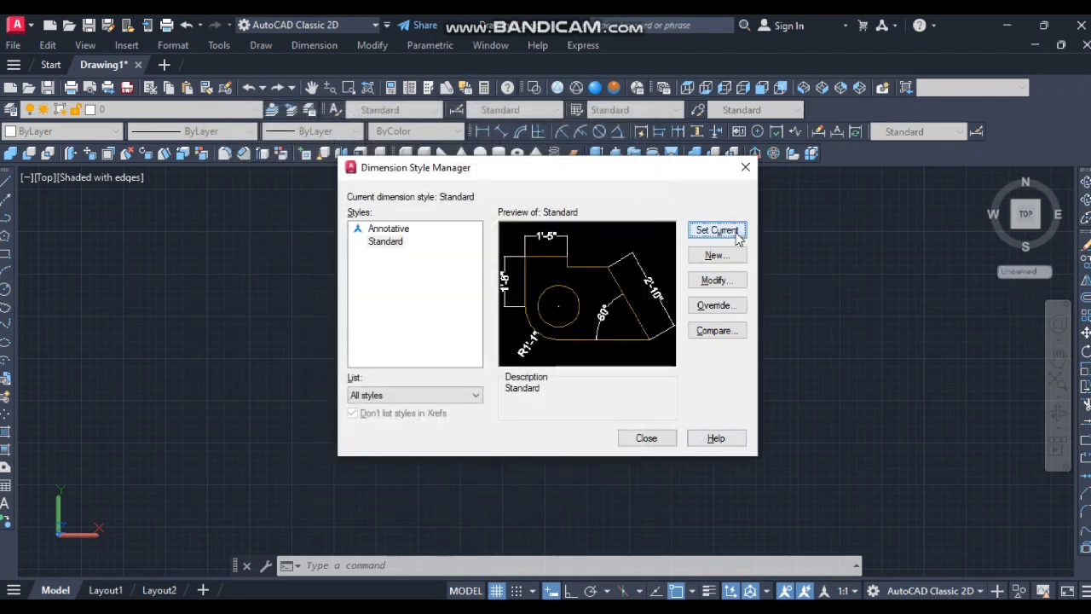
pyautogui.click(653, 442)
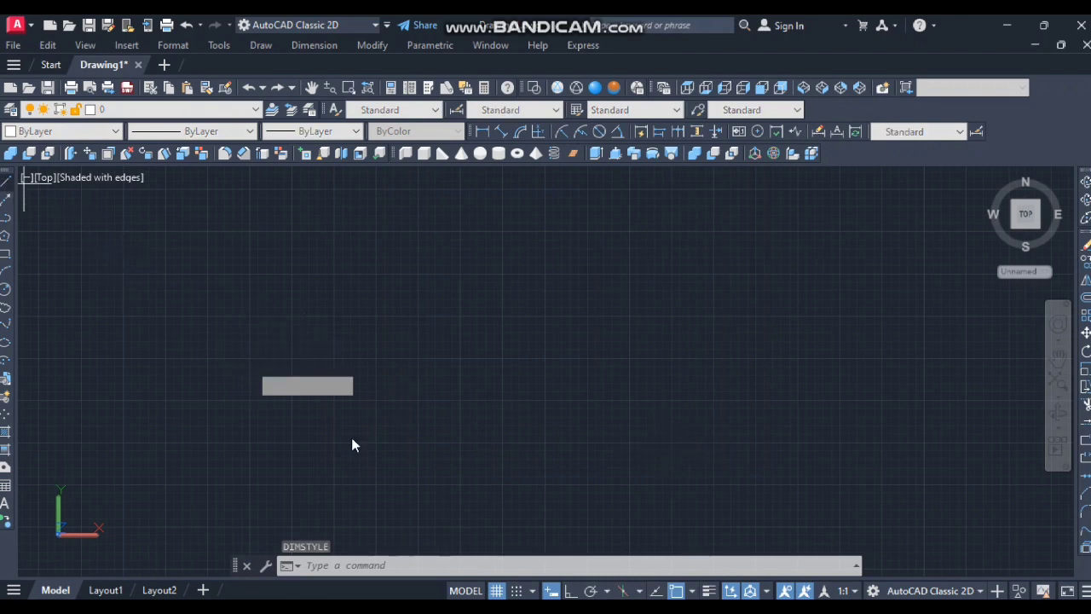
# - Draw a single, roughly horizontal line across the middle of the drawing area
pyautogui.write('l')
pyautogui.press('Return')
pyautogui.click(249, 383)
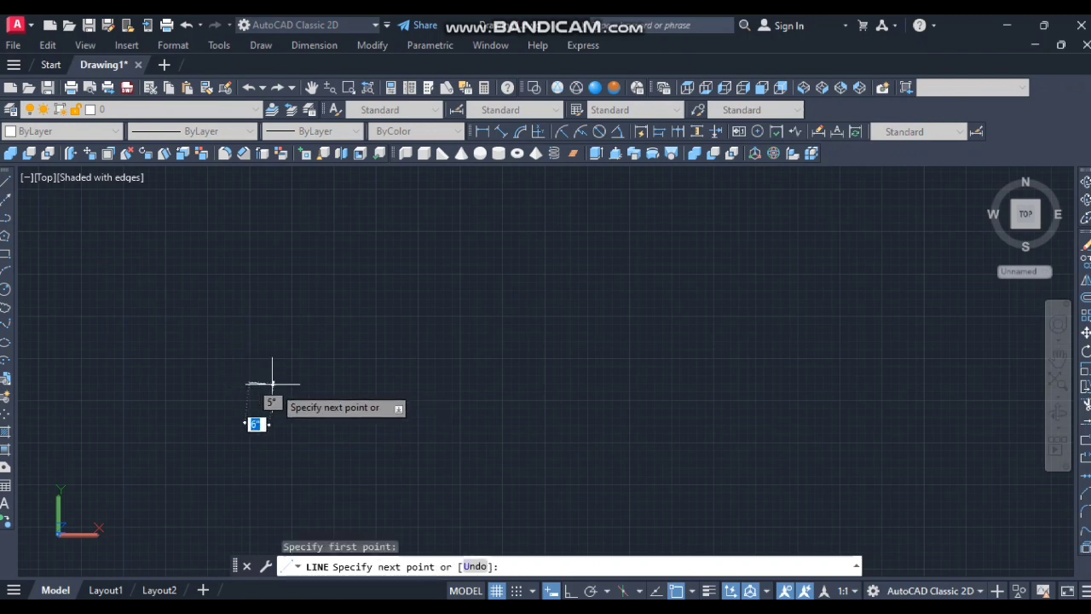
pyautogui.click(680, 383)
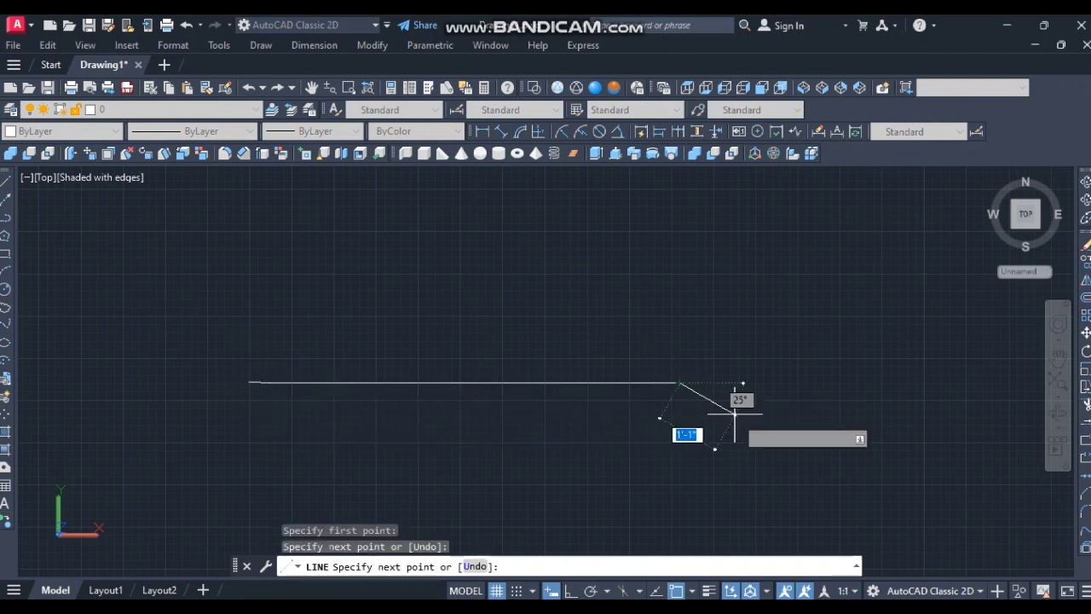
pyautogui.press('Escape')
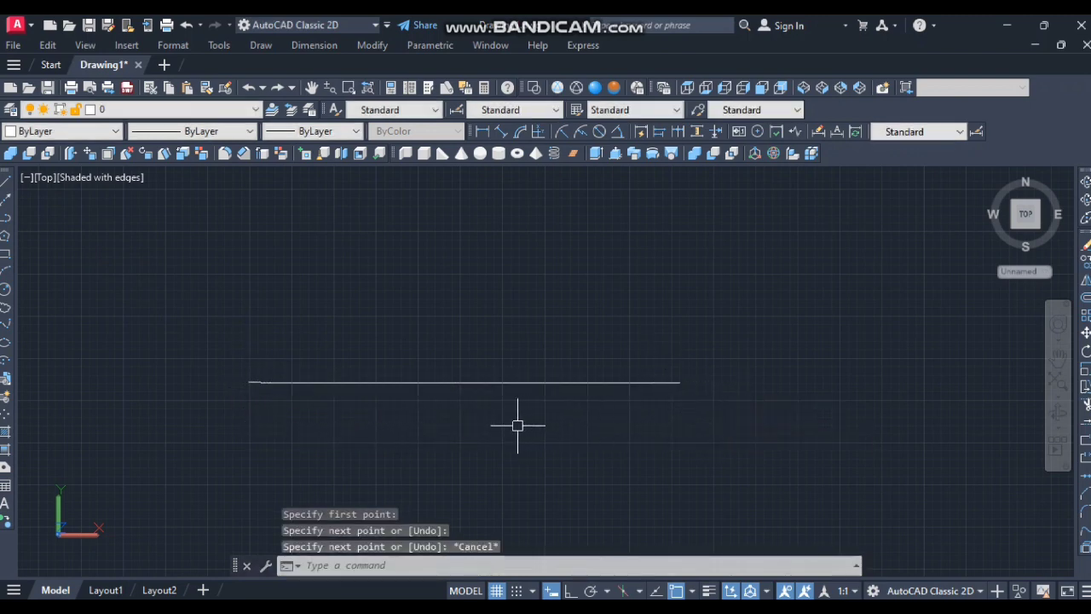
# - Add an aligned dimension between the line's two endpoints, placing the dimension line a short distance above it
pyautogui.write('dal')
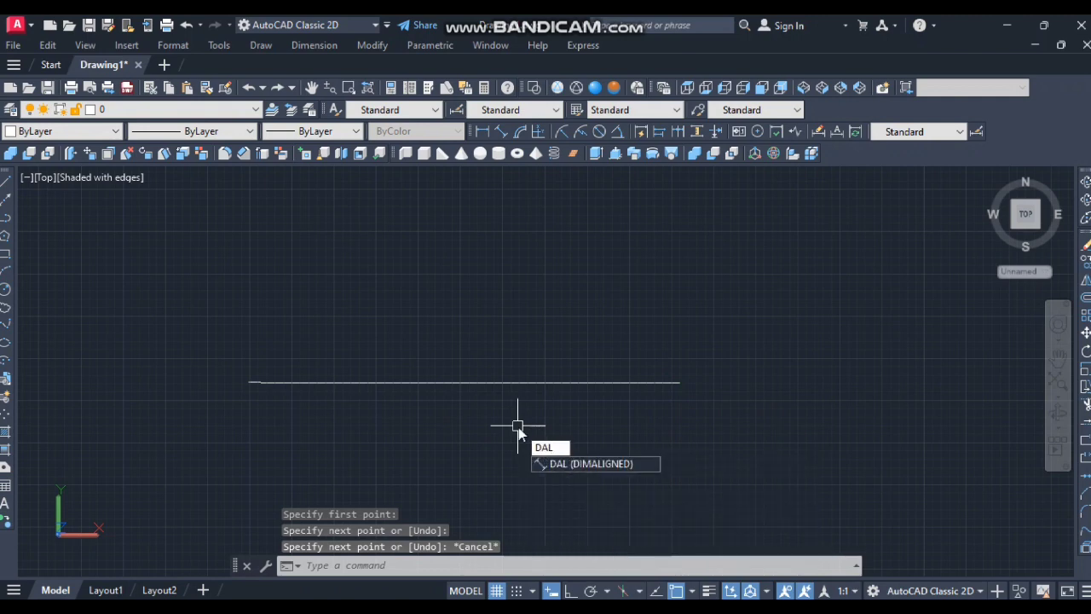
pyautogui.press('Return')
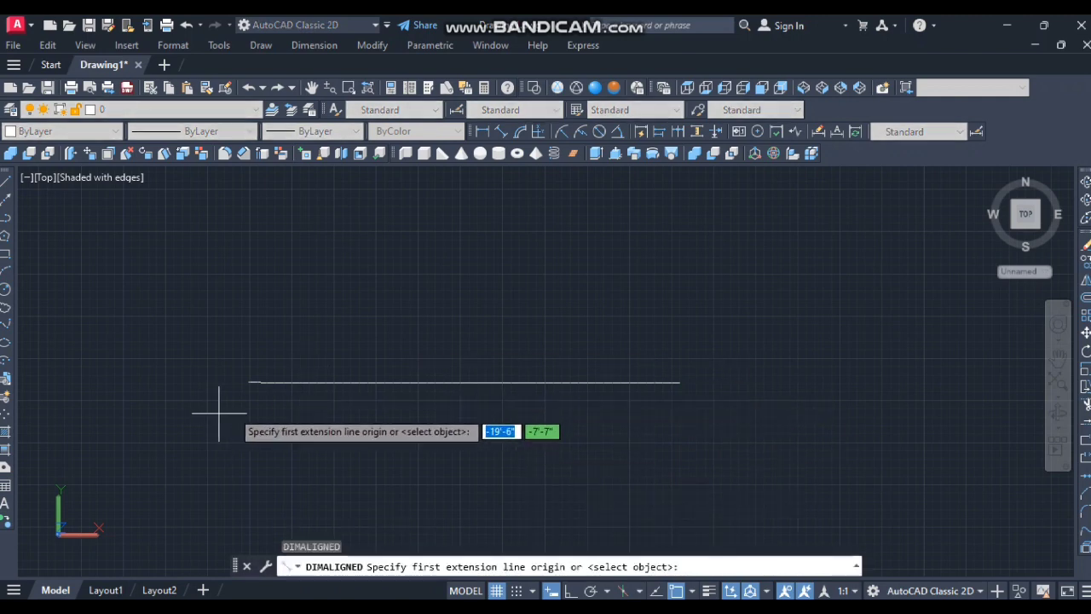
pyautogui.click(248, 383)
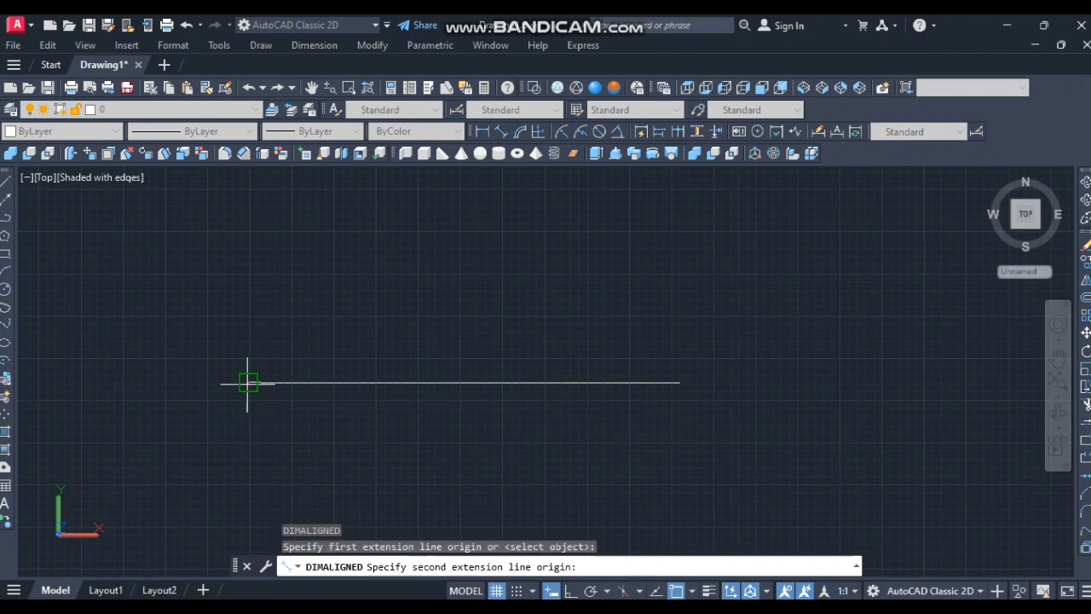
pyautogui.click(679, 382)
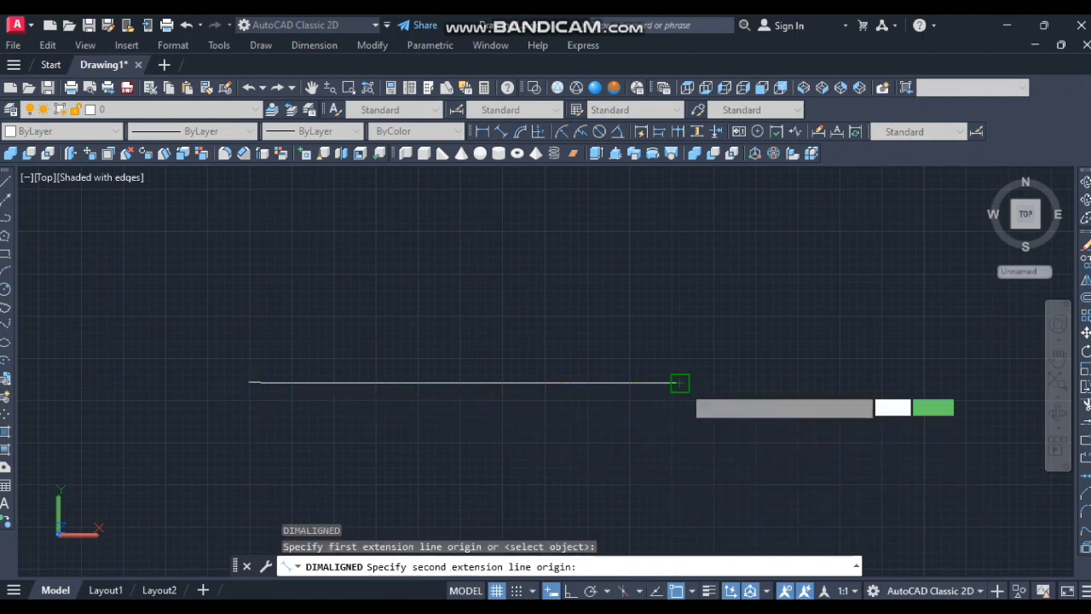
pyautogui.click(669, 339)
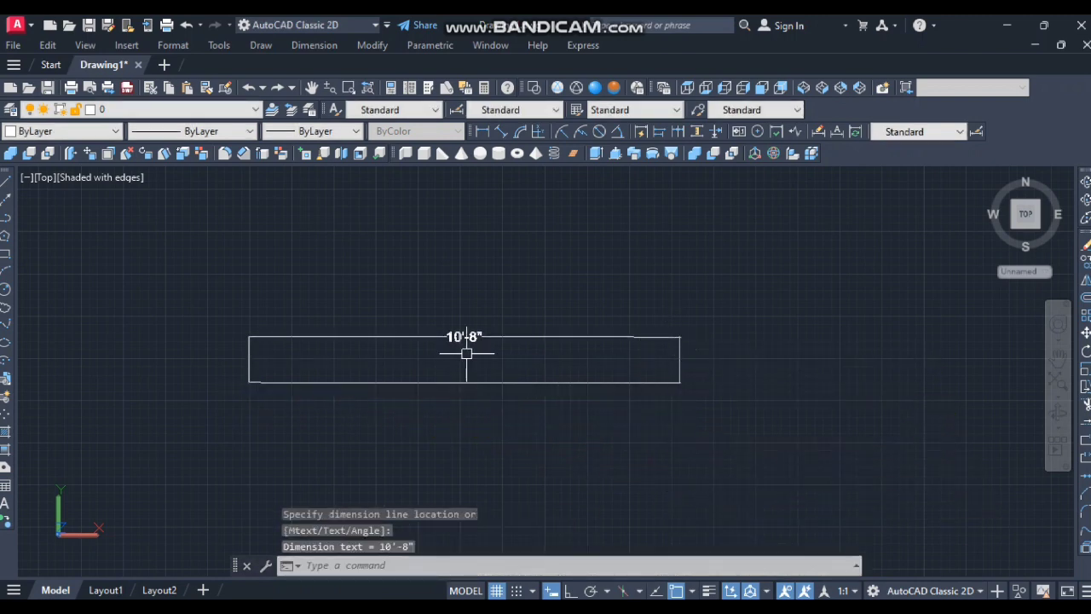
pyautogui.scroll(3, 457, 336)
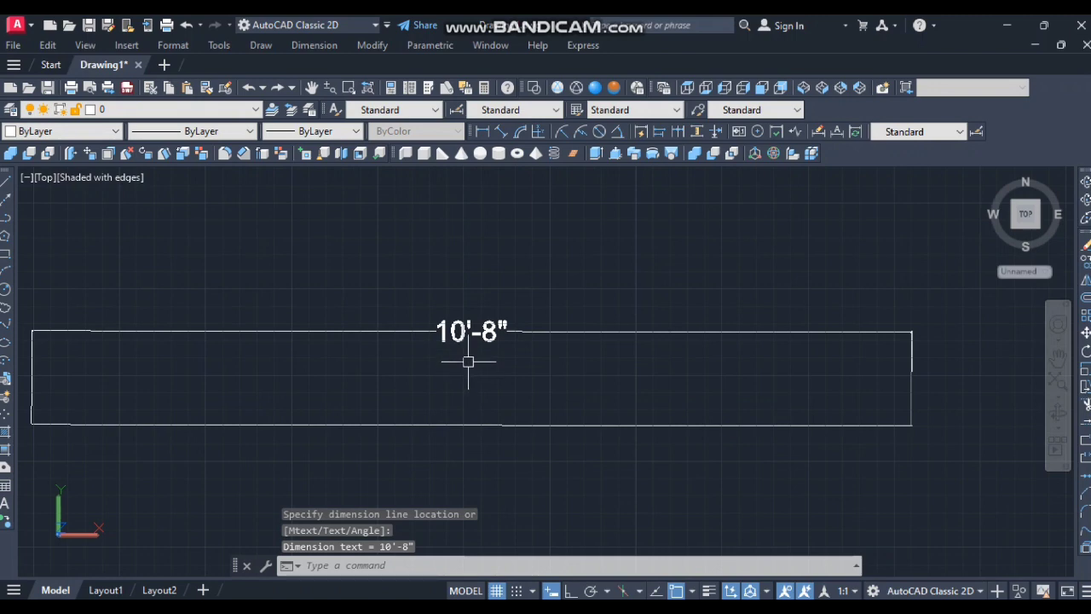
pyautogui.scroll(-3, 481, 352)
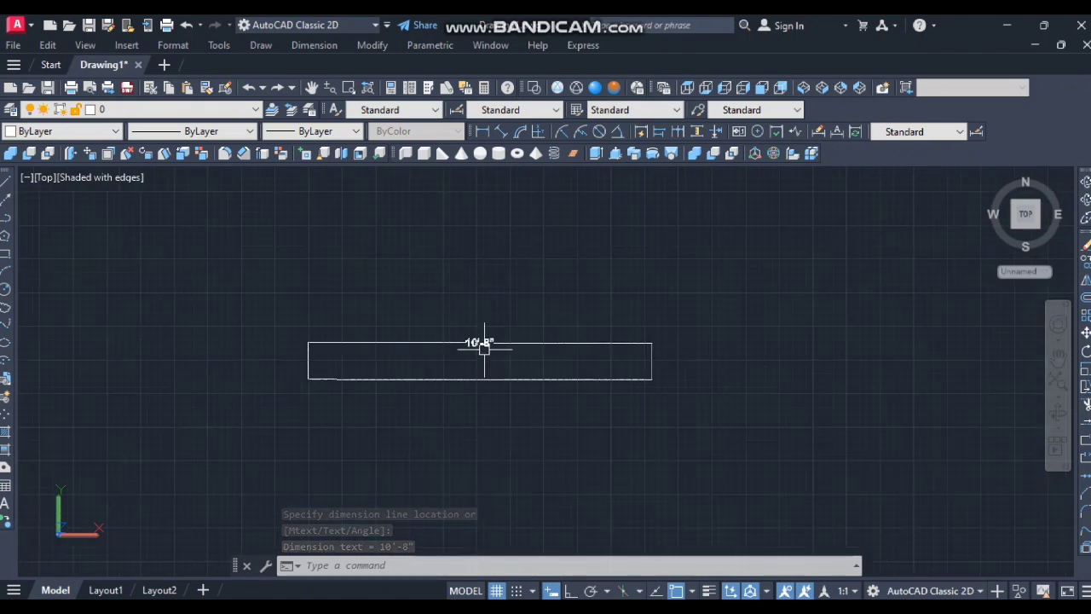